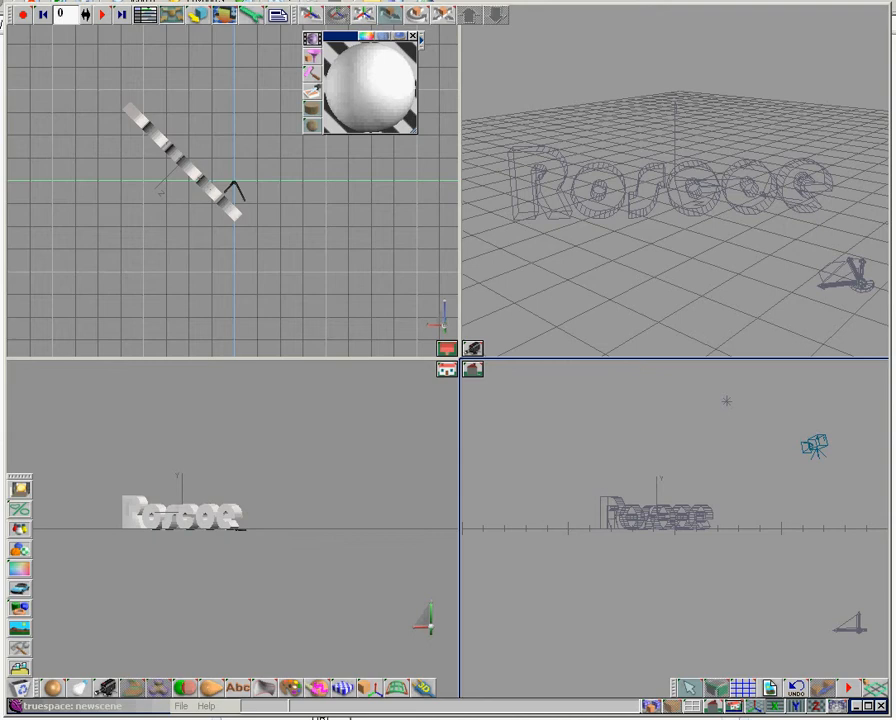
Step: Select the 3D text object in the perspective view
left_click_drag(313, 73, 372, 73)
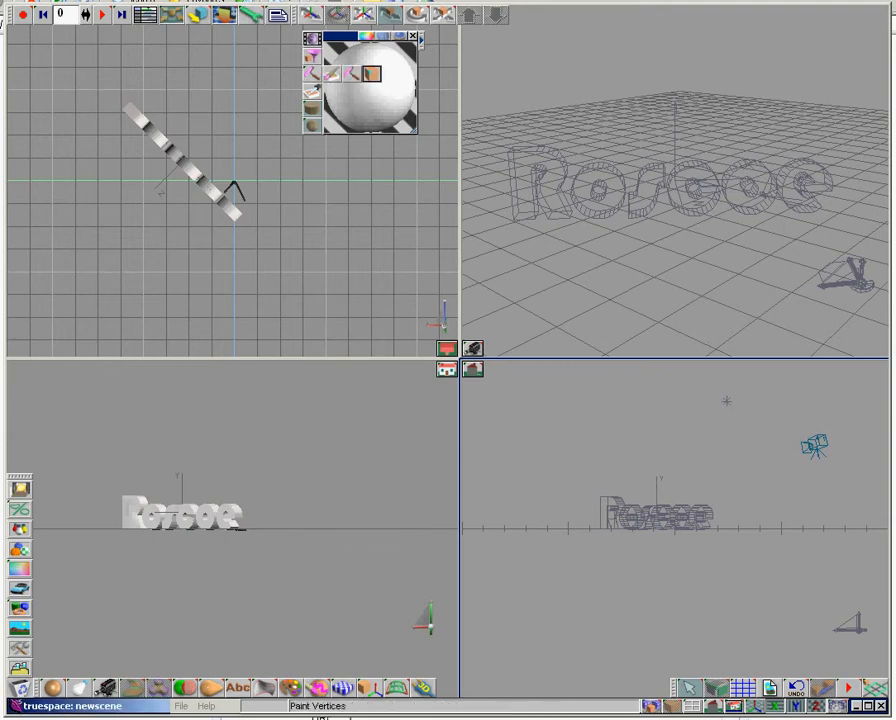
left_click_drag(372, 73, 313, 73)
left_click(545, 182)
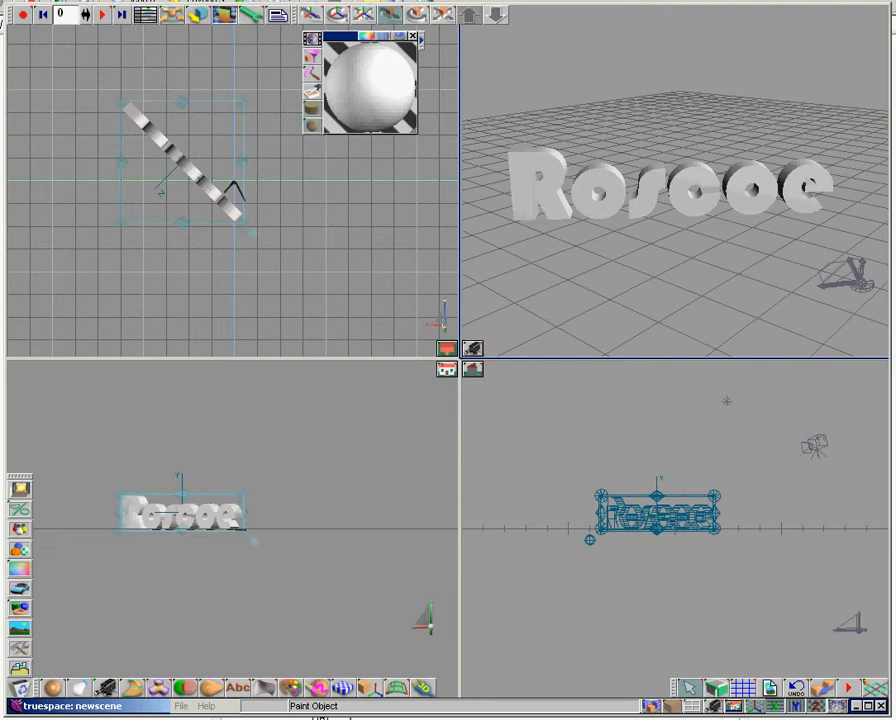
left_click(815, 446)
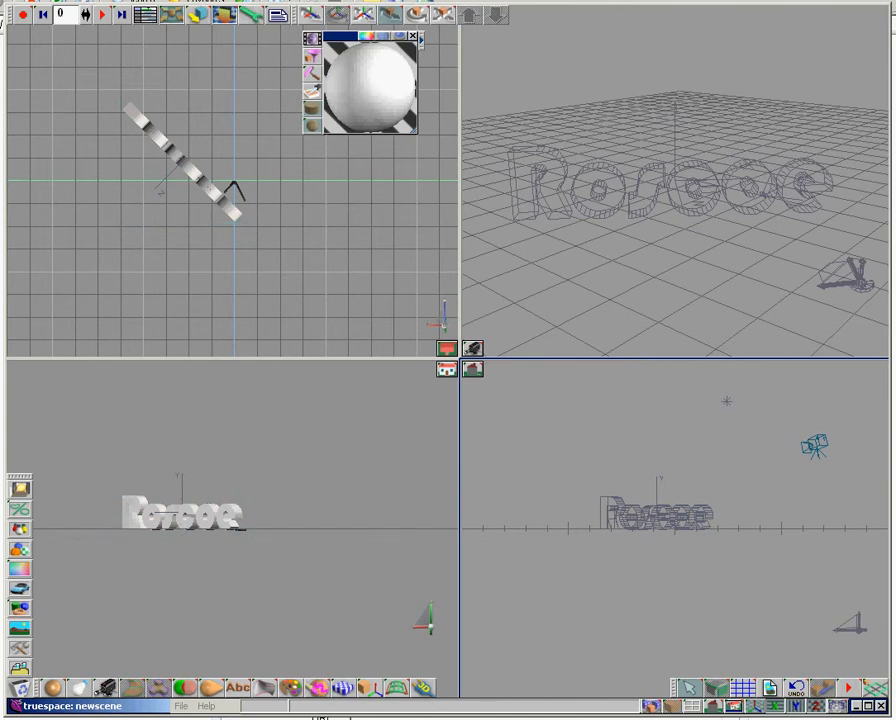
left_click(680, 190)
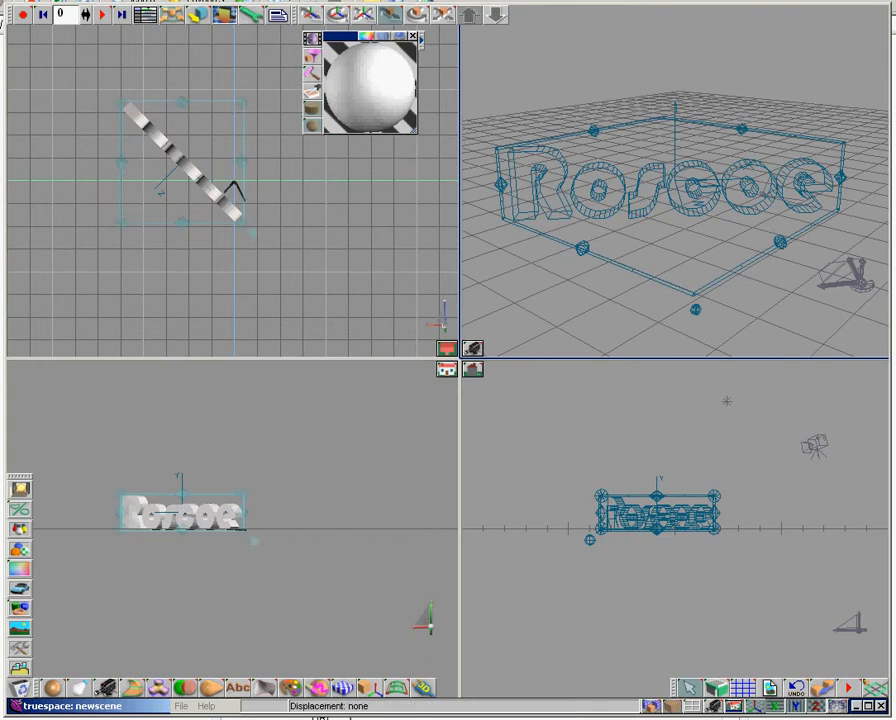
Step: Give the text's material the diamond-patterned displacement shader as its bump, with a scale of 0.09, and apply it to the text
left_click(383, 36)
left_click(467, 87)
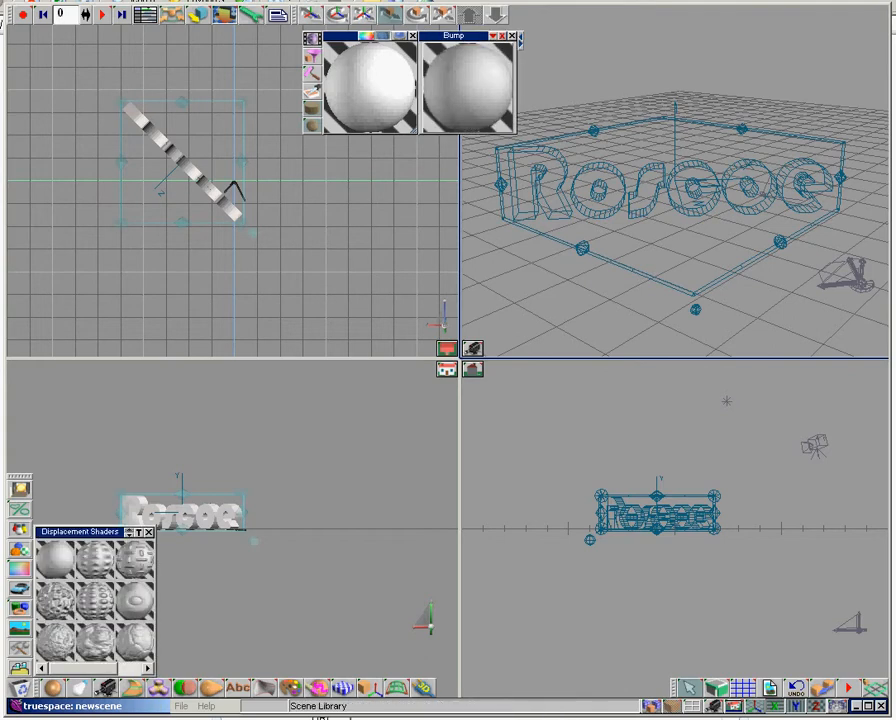
left_click(95, 558)
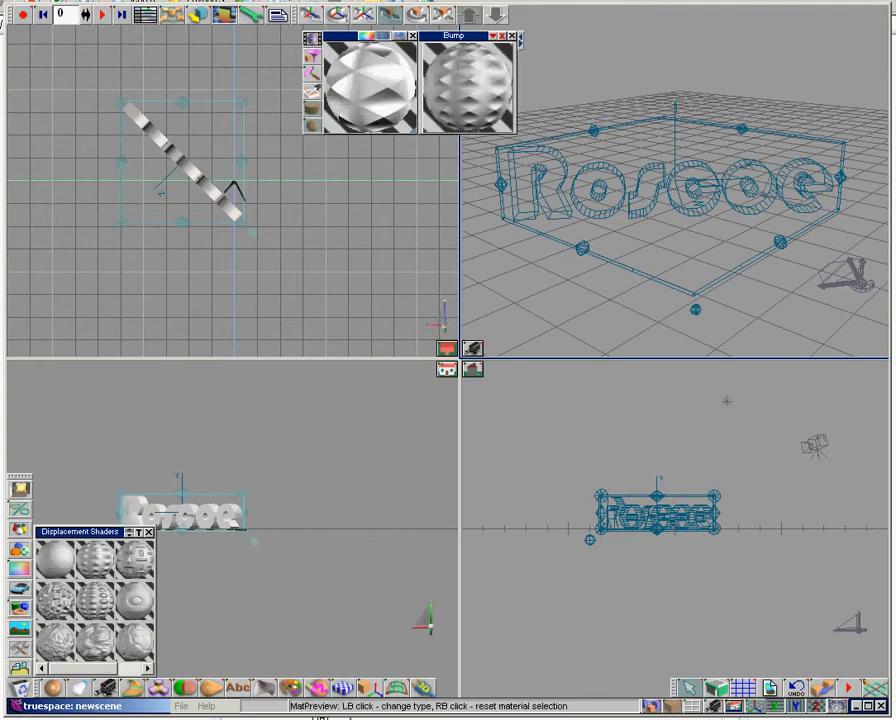
left_click(518, 40)
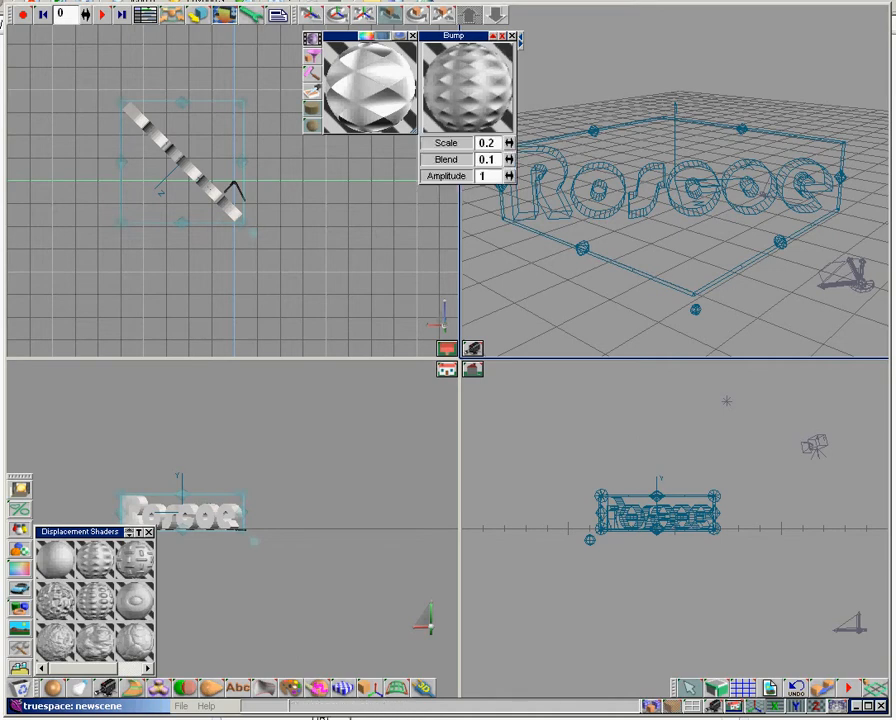
left_click_drag(509, 143, 495, 143)
left_click_drag(509, 143, 498, 143)
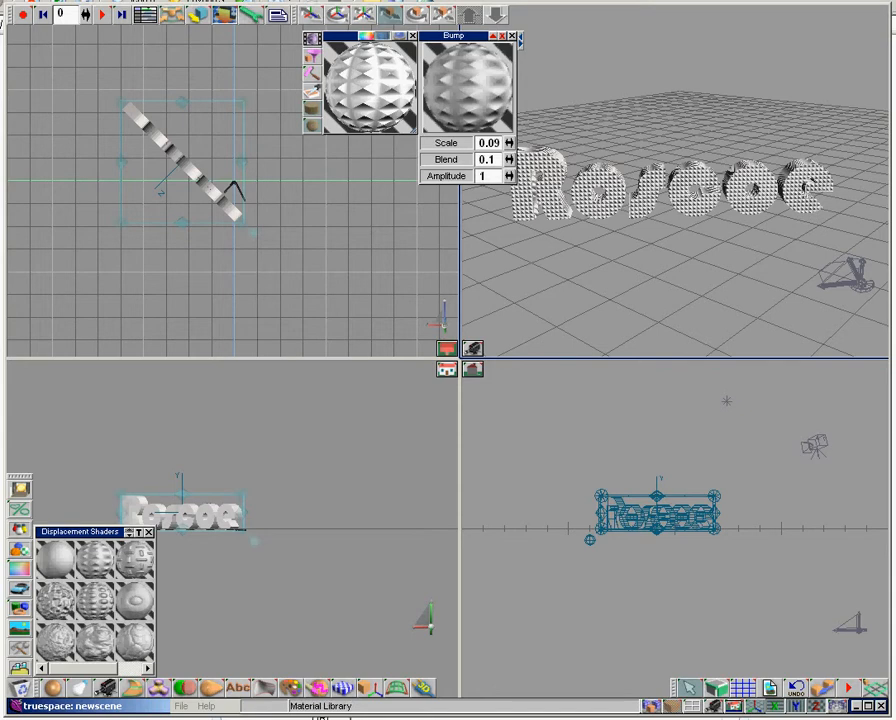
Step: Paint the whole text object with the Granite material from the materials library
left_click(20, 549)
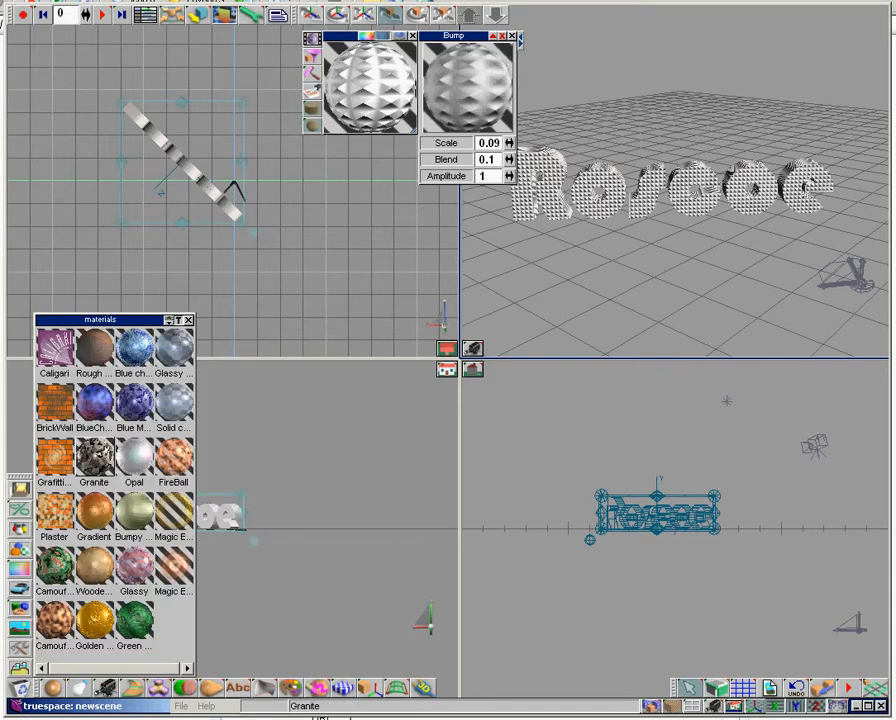
left_click(95, 460)
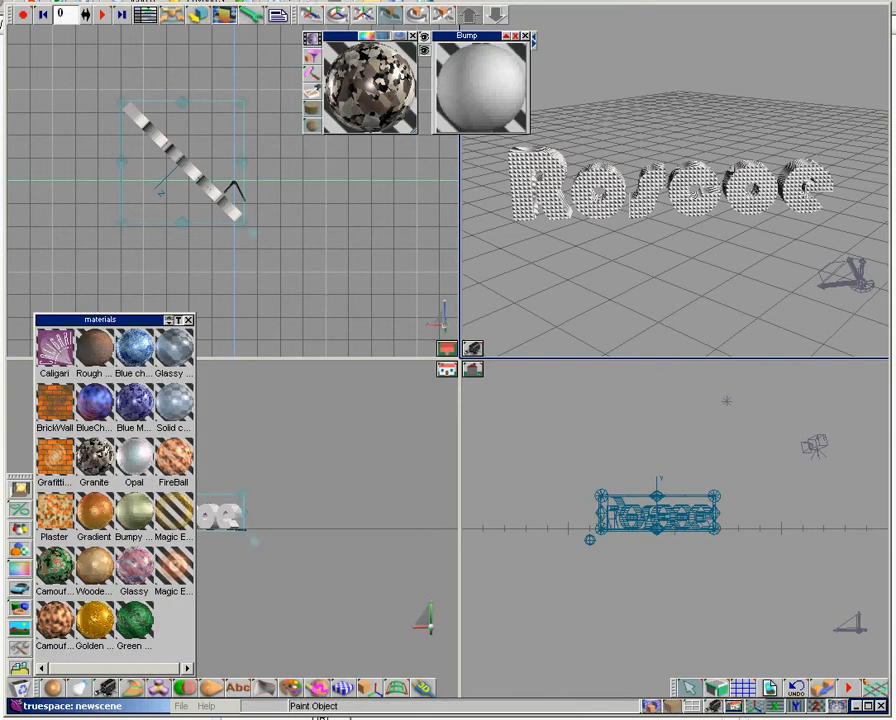
left_click(312, 56)
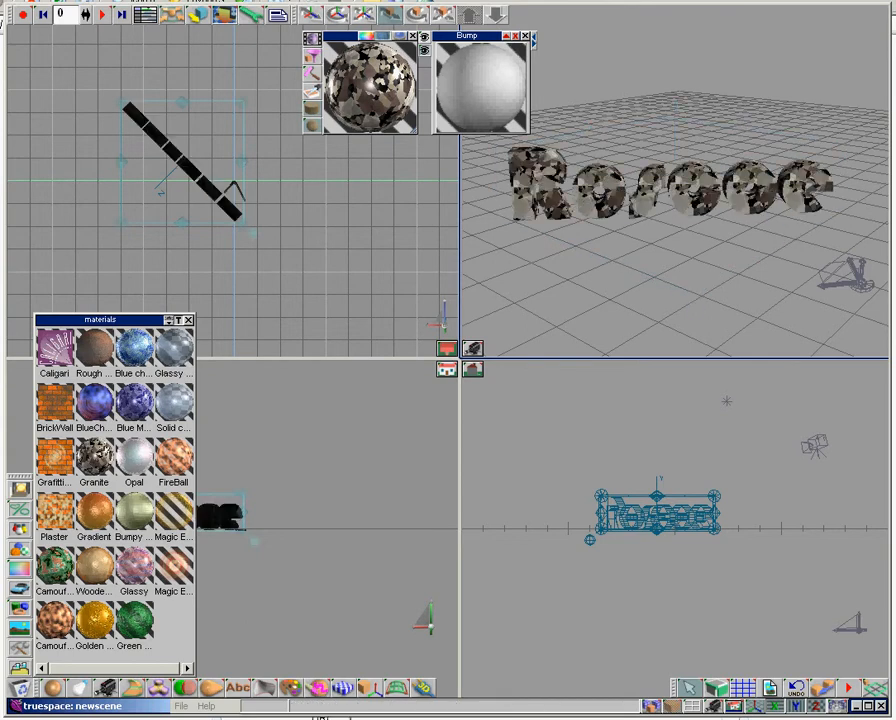
left_click(312, 56)
Step: Change the material preview from a sphere to a cube-like shape and expand the granite color shader's settings
right_click(361, 85)
left_click(354, 75)
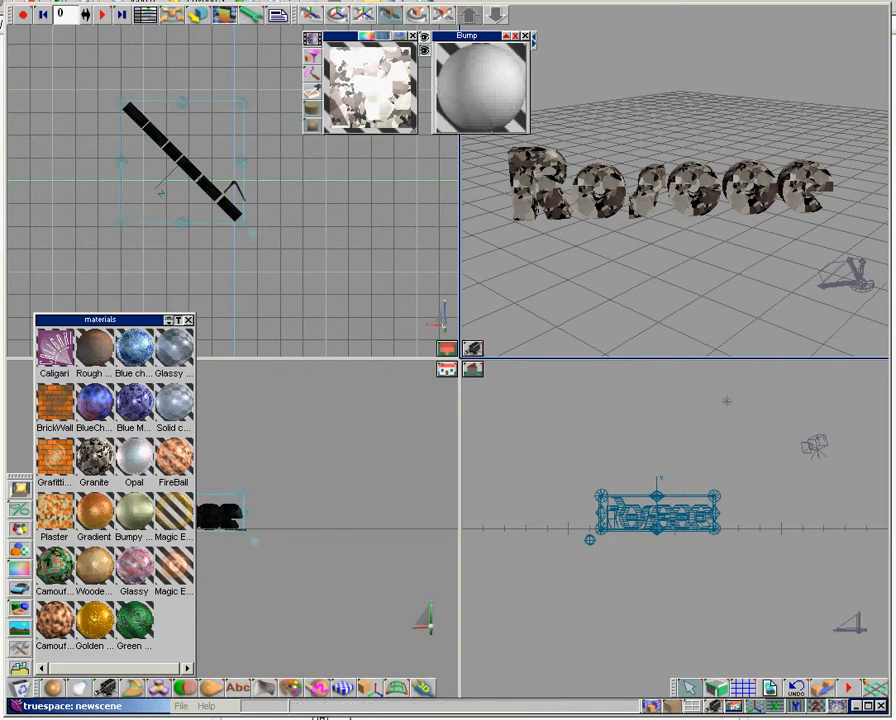
left_click(525, 36)
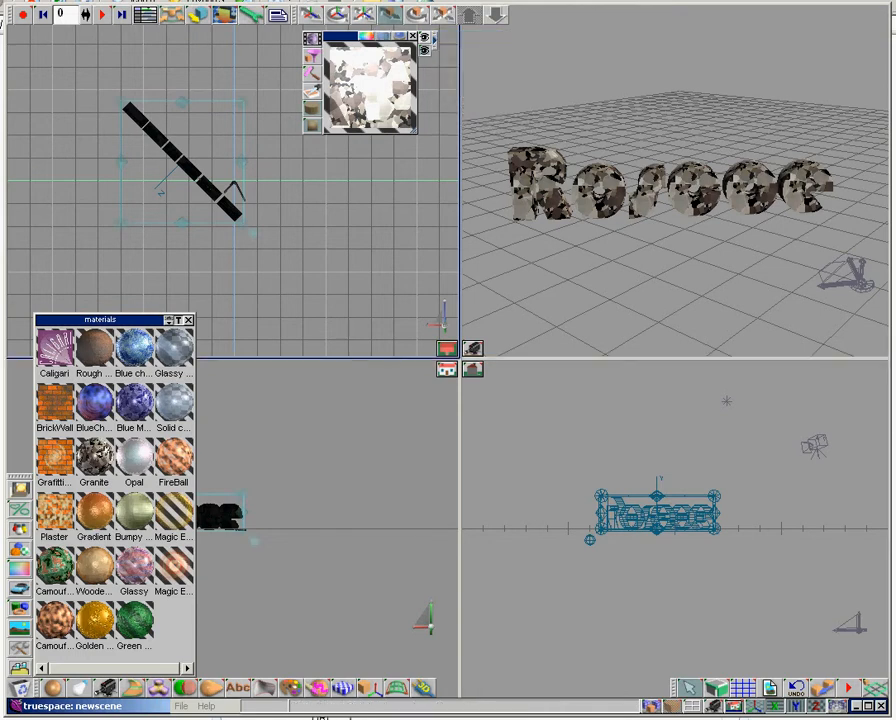
left_click(435, 40)
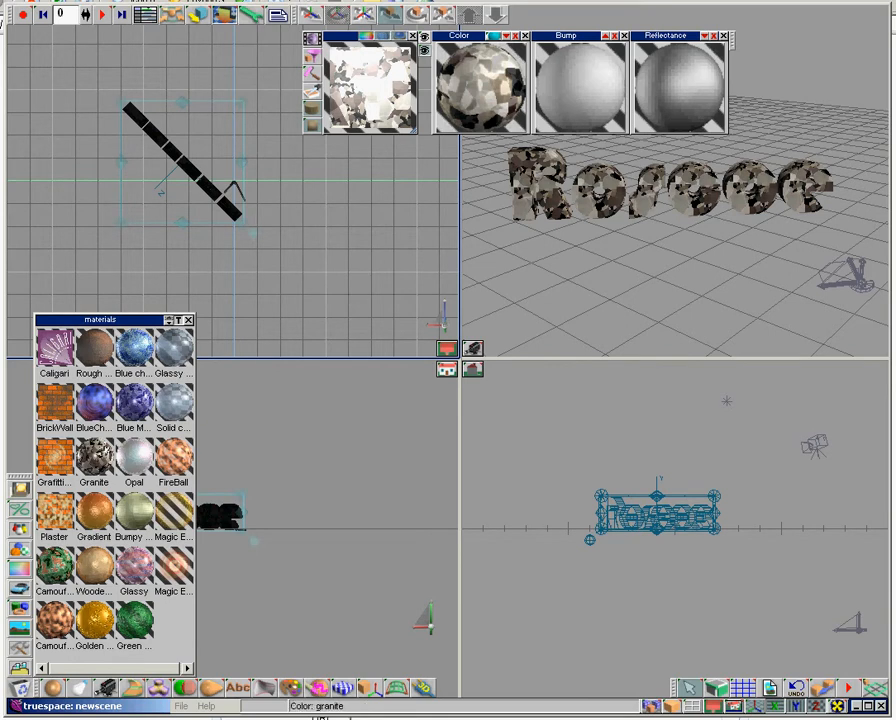
left_click(506, 36)
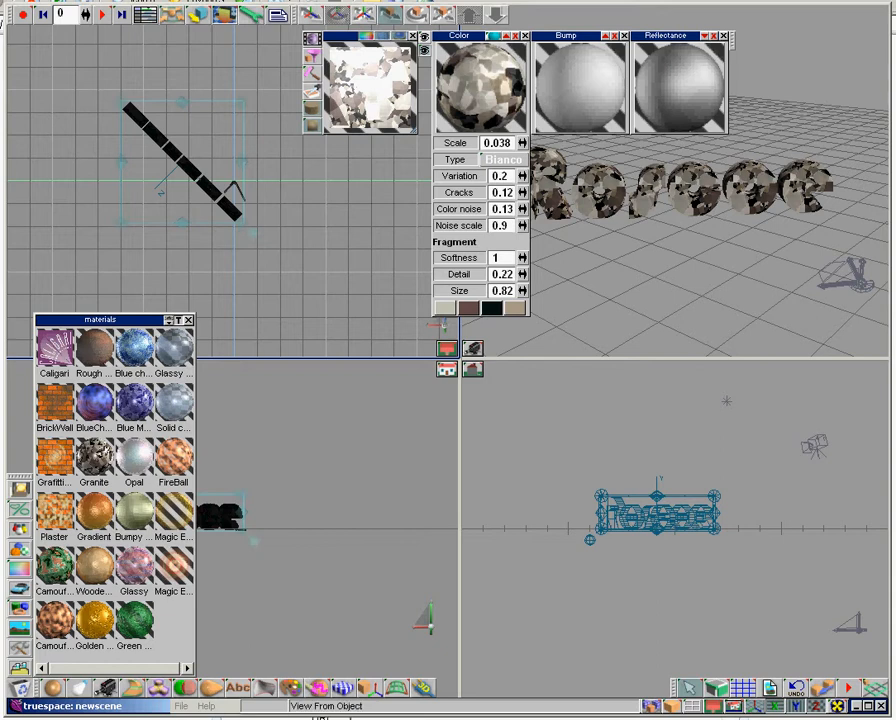
Step: Change the granite shader's second color to bright blue and update the text with the recolored material
left_click(468, 308)
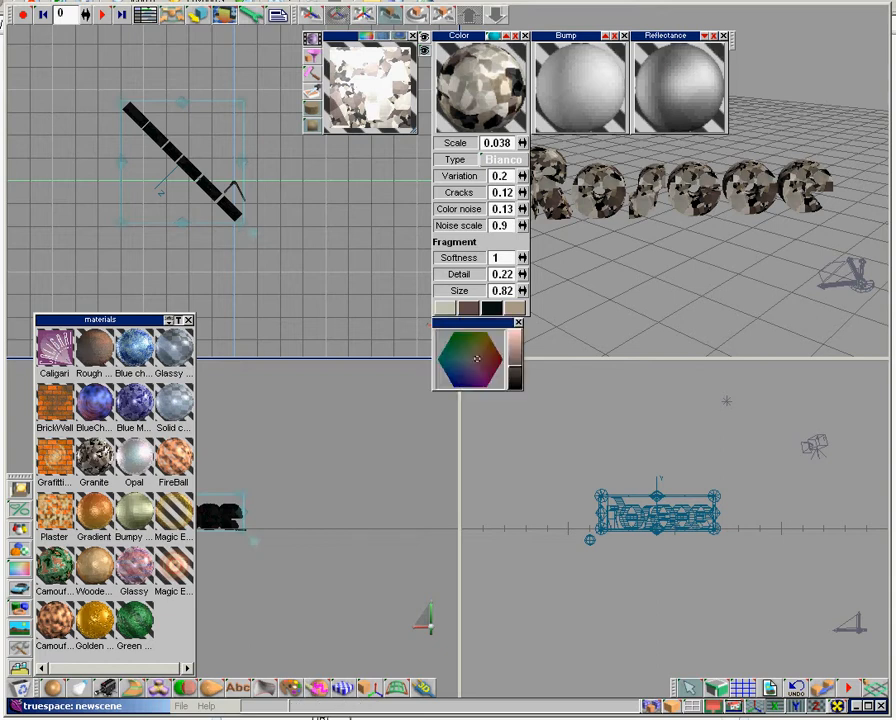
left_click(515, 334)
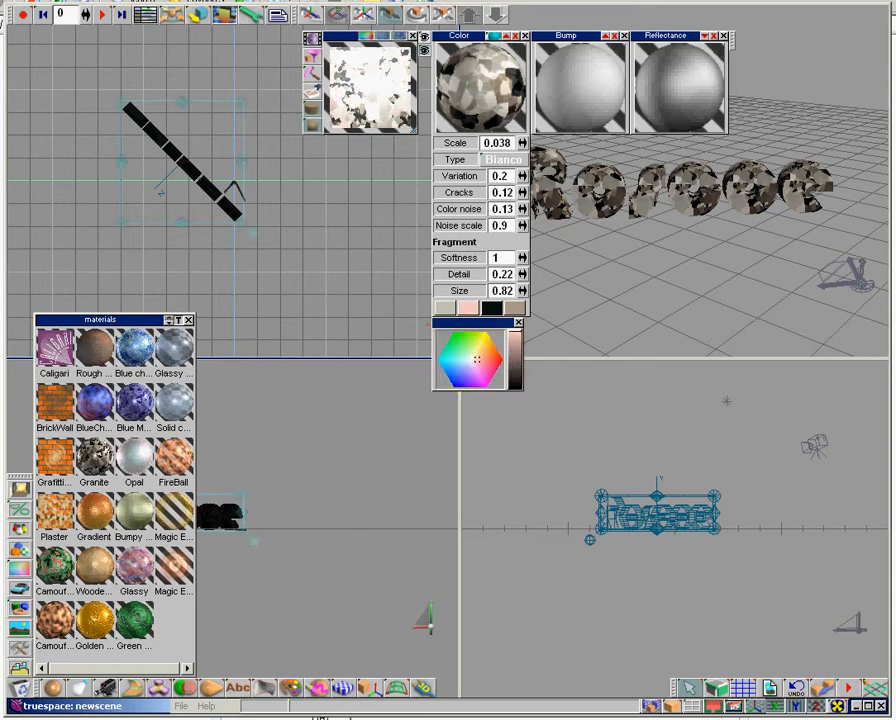
left_click(441, 361)
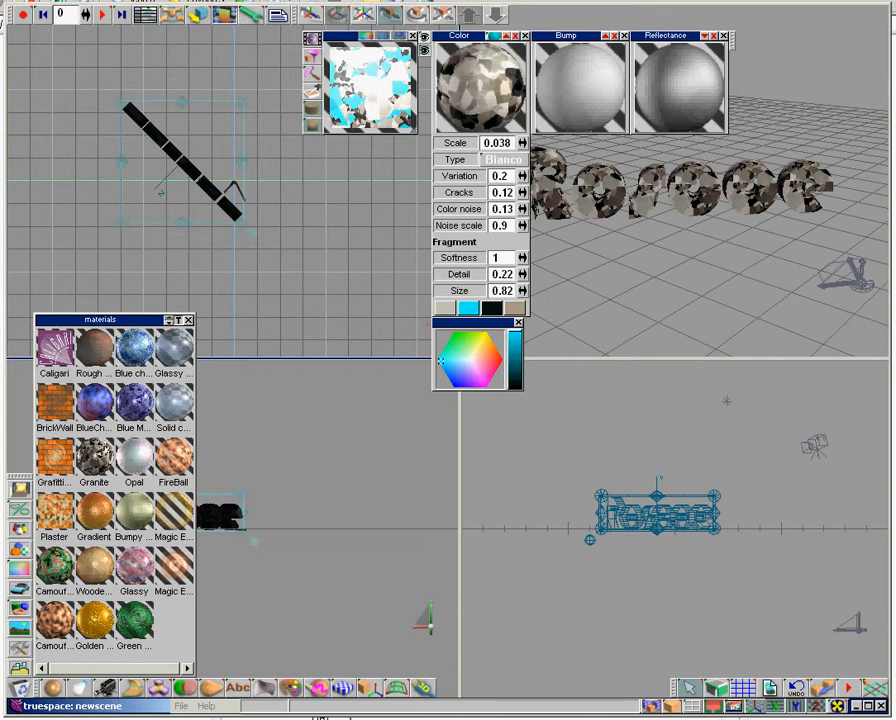
left_click(458, 381)
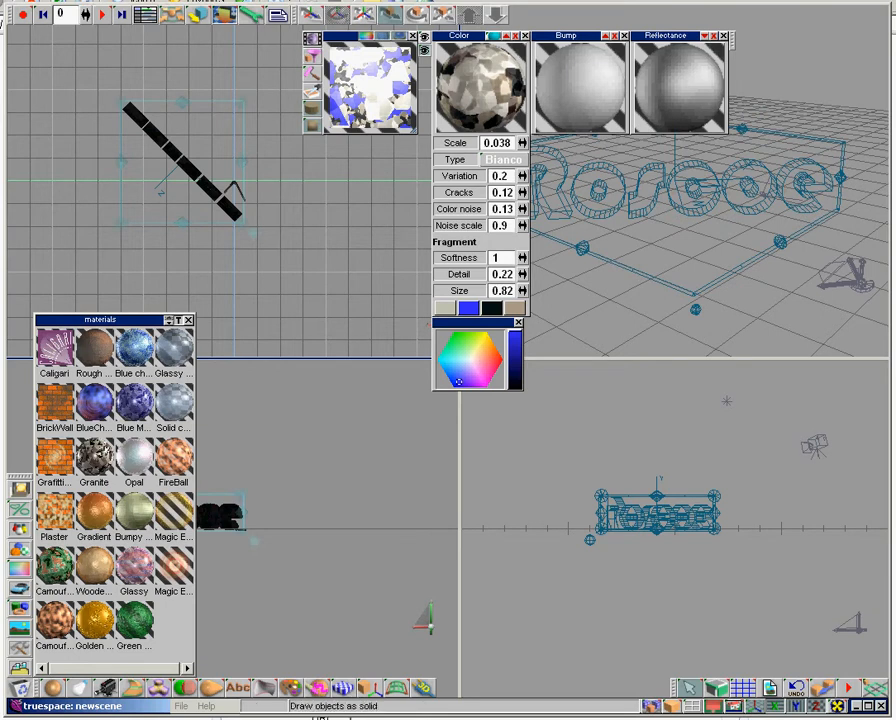
left_click(651, 706)
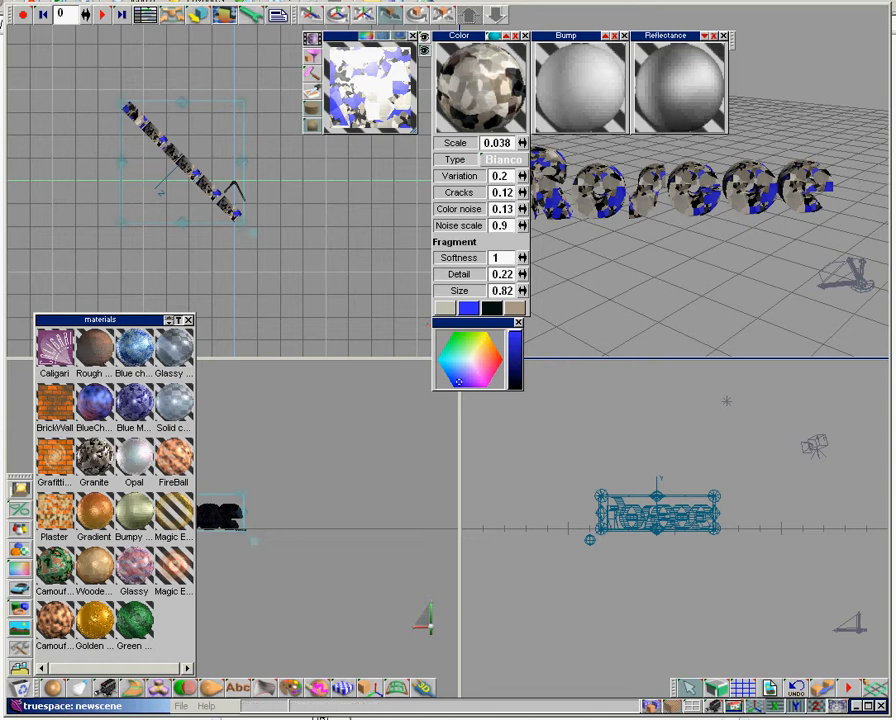
left_click(471, 358)
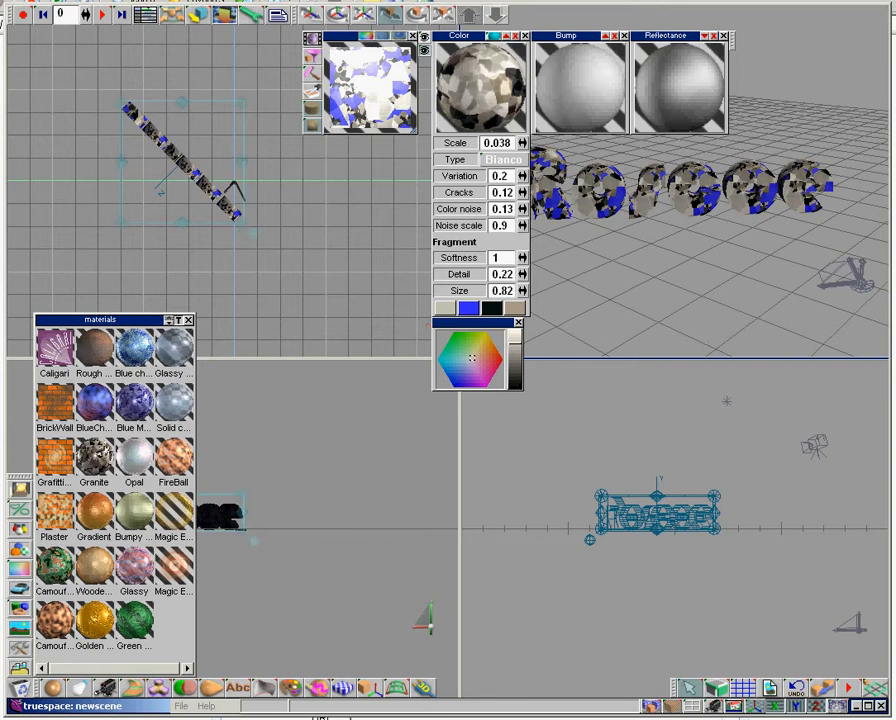
Step: Paint the text with the BrickWall material and brighten the material's color to RGB 164, 157, 138
left_click_drag(55, 402, 342, 88)
left_click(313, 57)
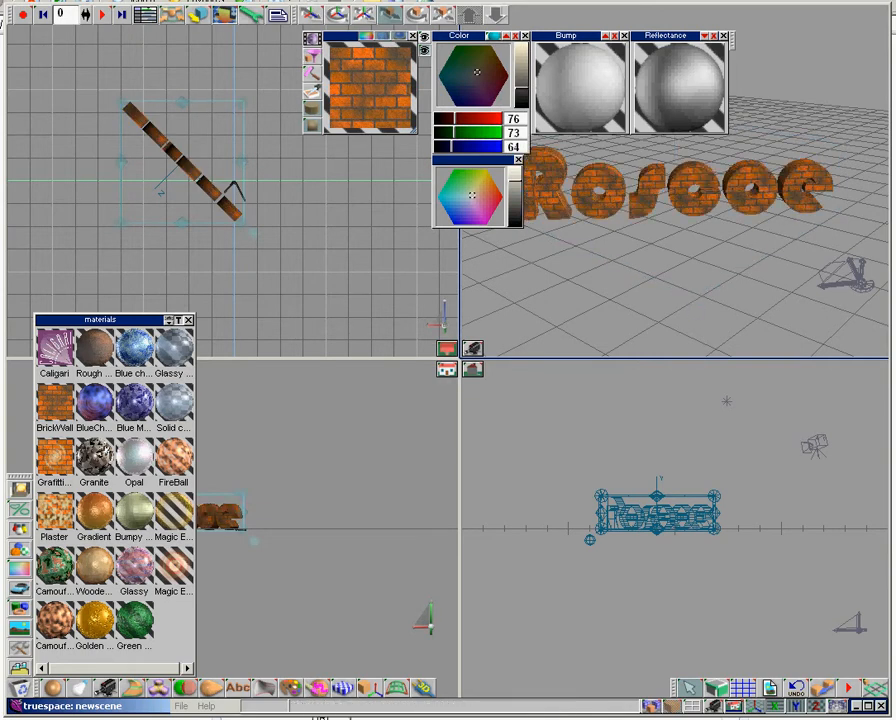
left_click(370, 85)
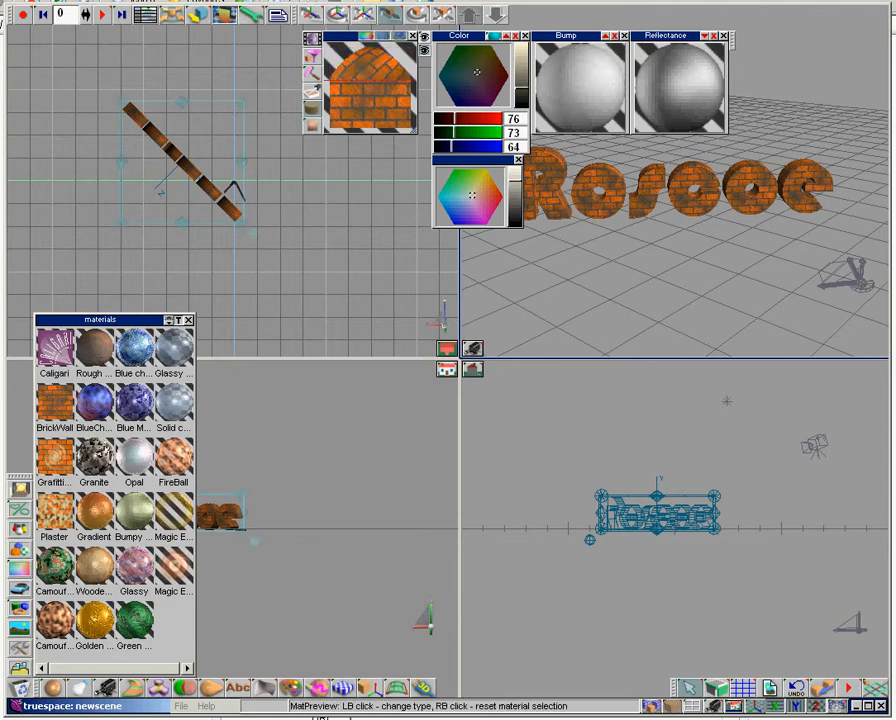
left_click(370, 85)
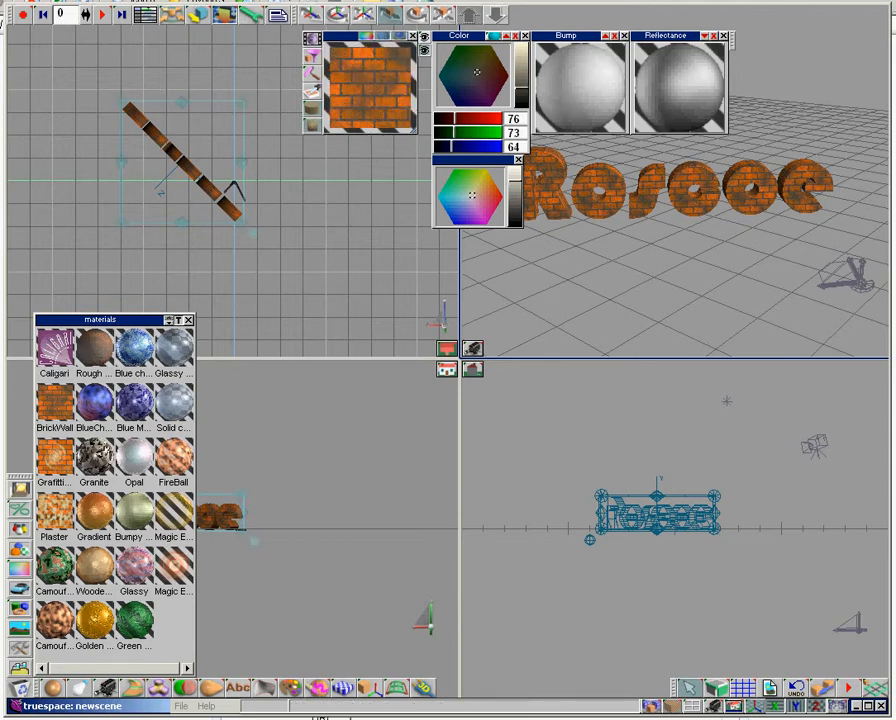
left_click_drag(521, 88, 521, 66)
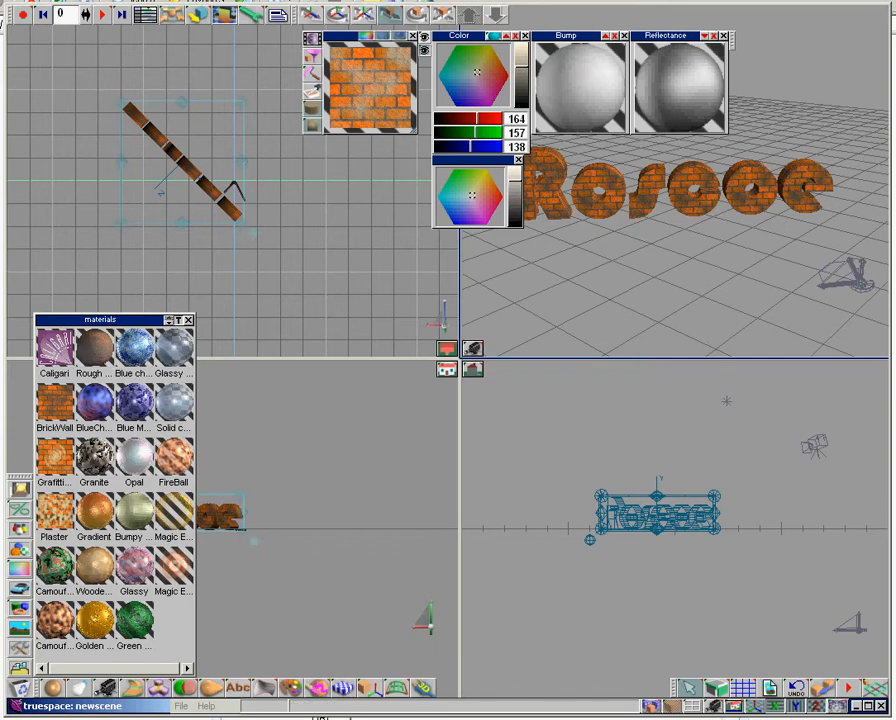
Step: Load the motown material library in place of the current materials library
right_click(169, 621)
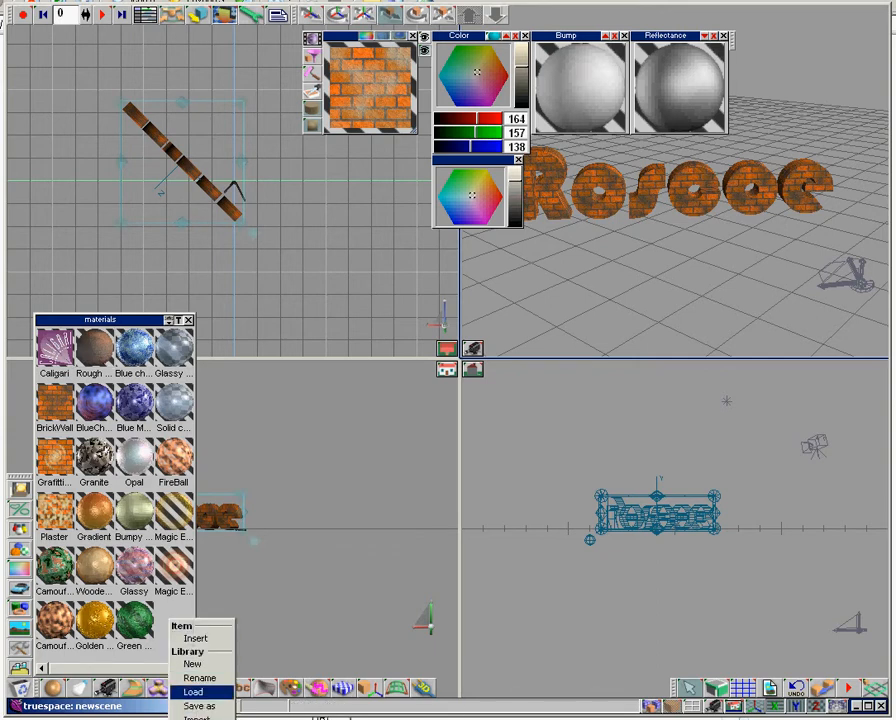
left_click(194, 691)
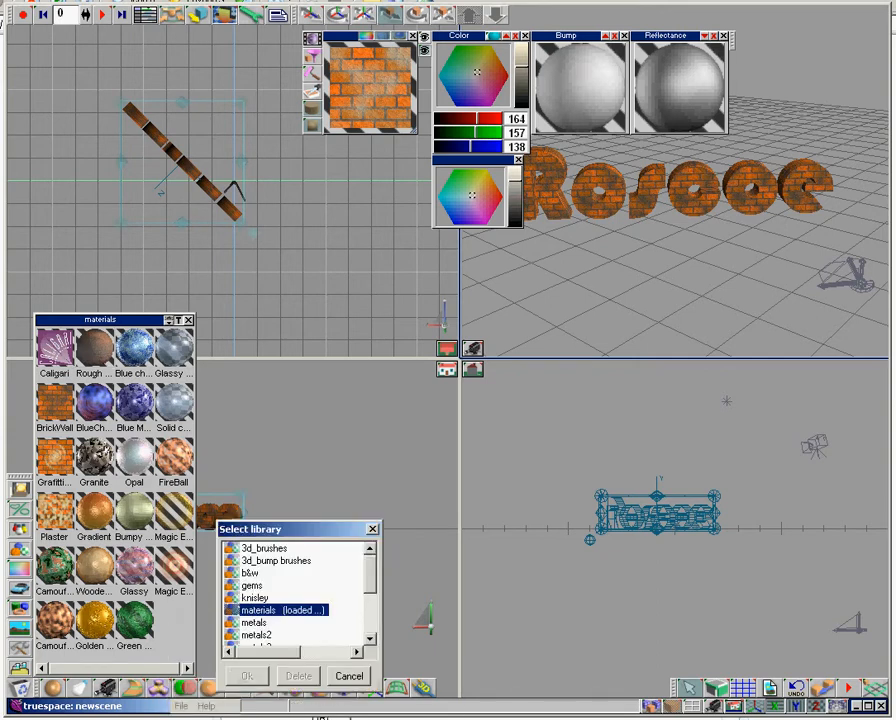
scroll(297, 590, "down", 3)
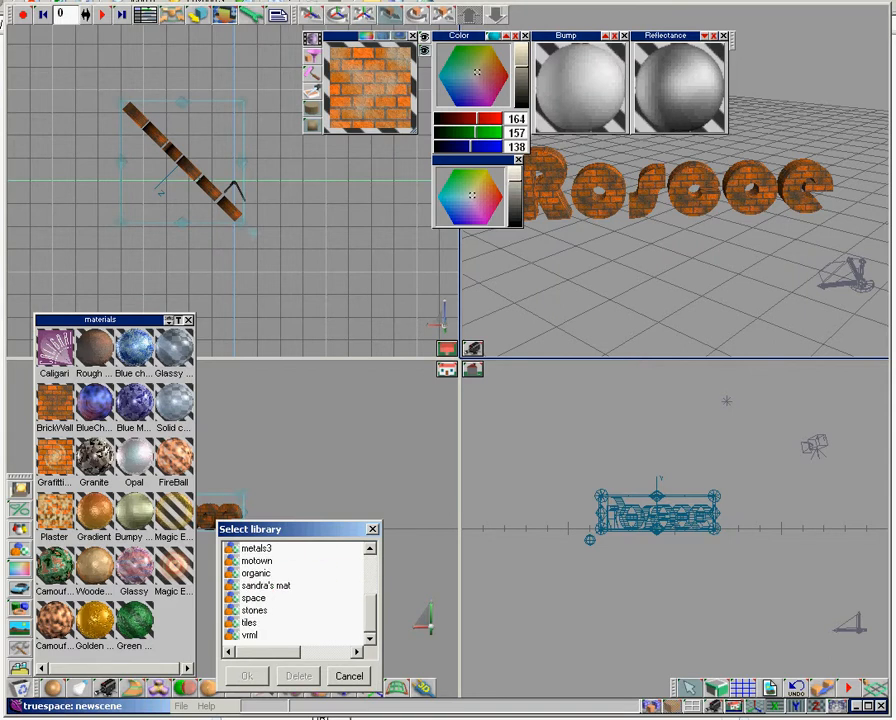
double_click(256, 561)
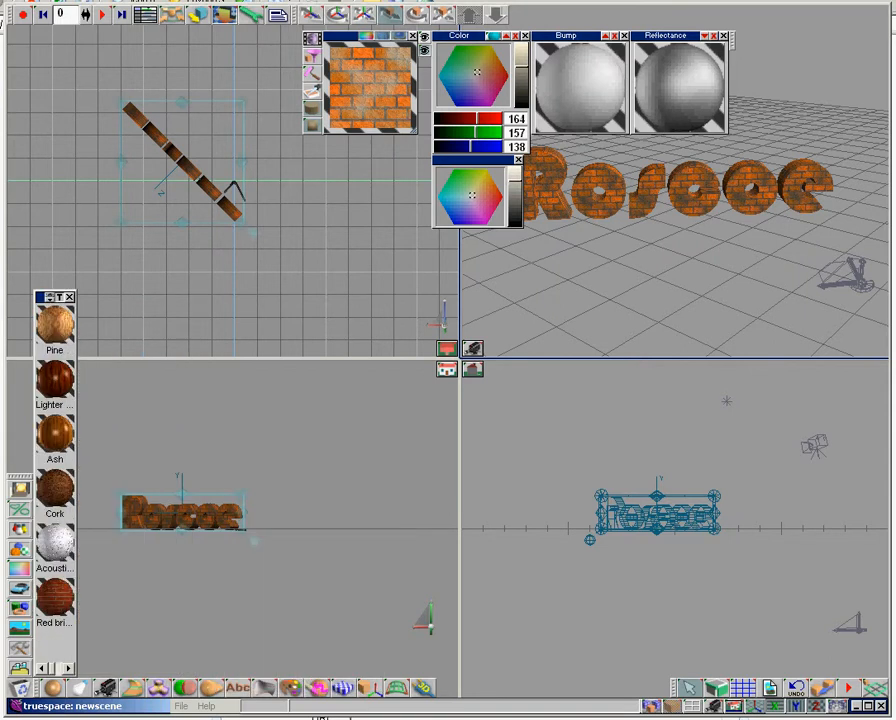
Step: Paint the text with the Red brick material and close the material library and material editor
left_click(55, 597)
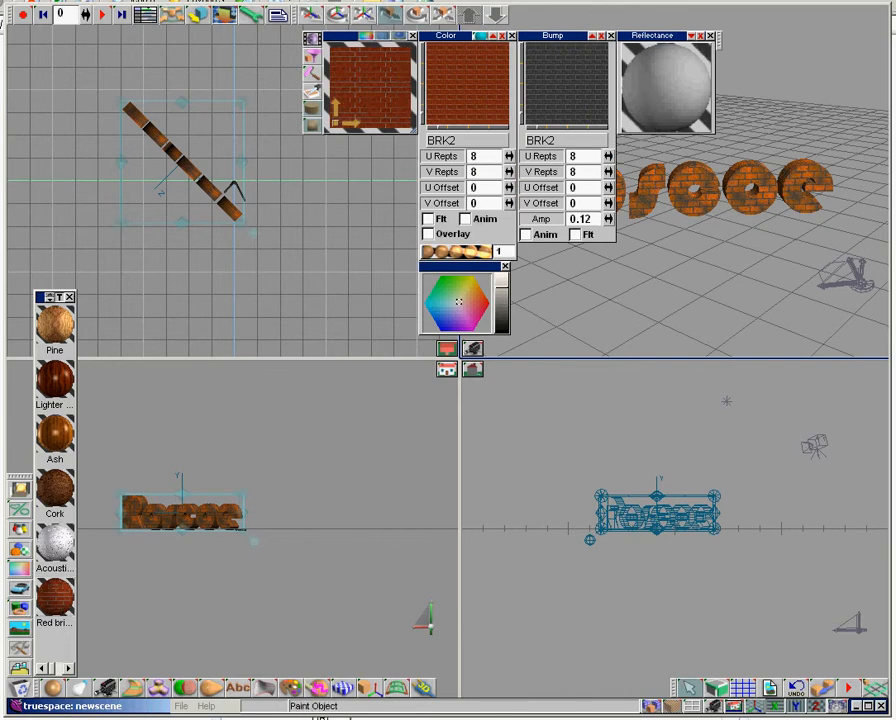
left_click(312, 57)
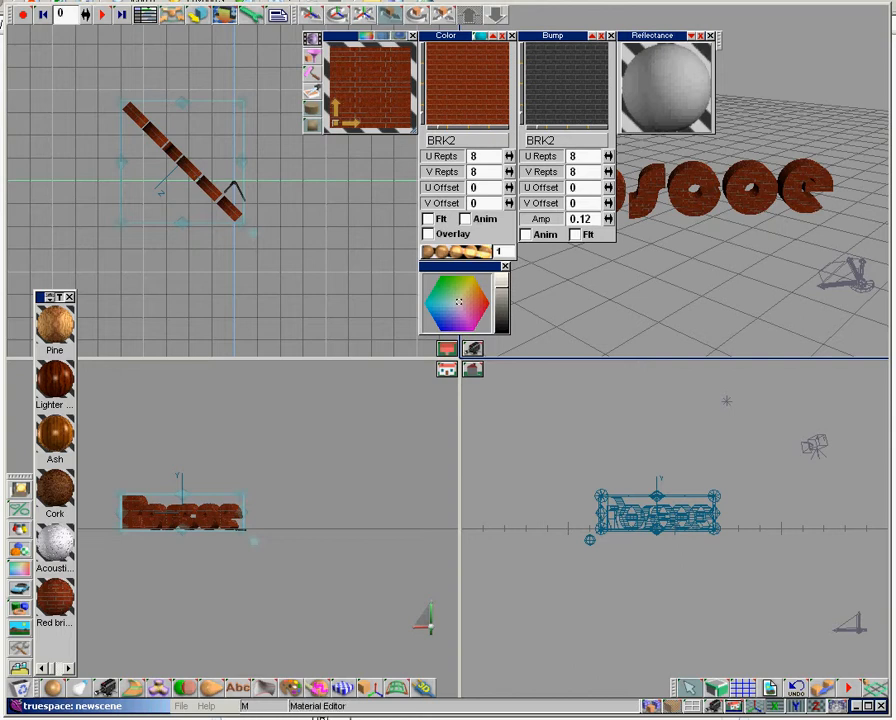
left_click(69, 297)
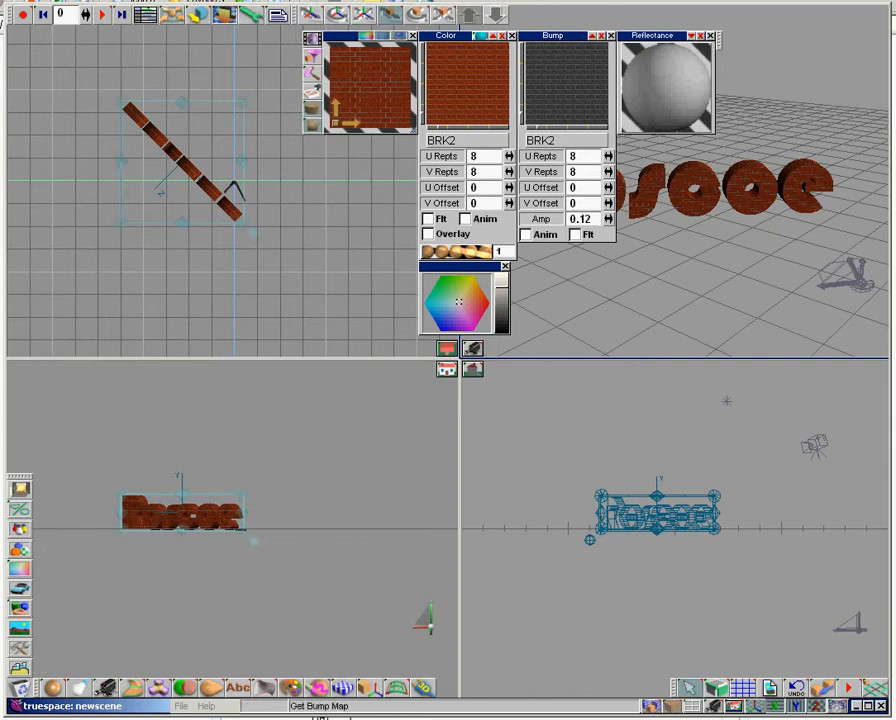
left_click(412, 36)
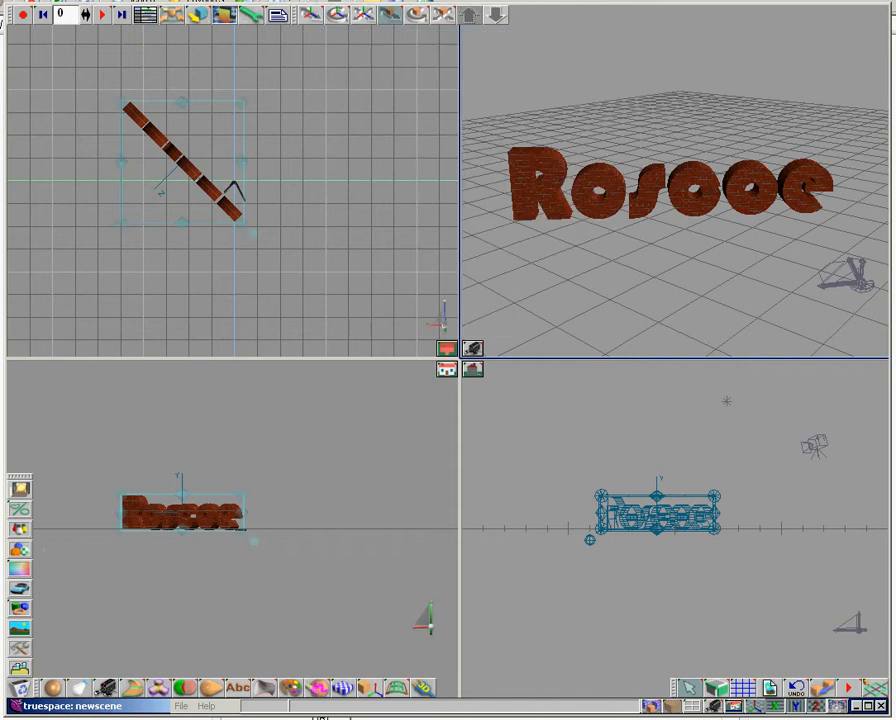
Step: Switch to a single perspective view and enlarge the brick text until it nearly fills the width
left_click_drag(692, 706, 692, 676)
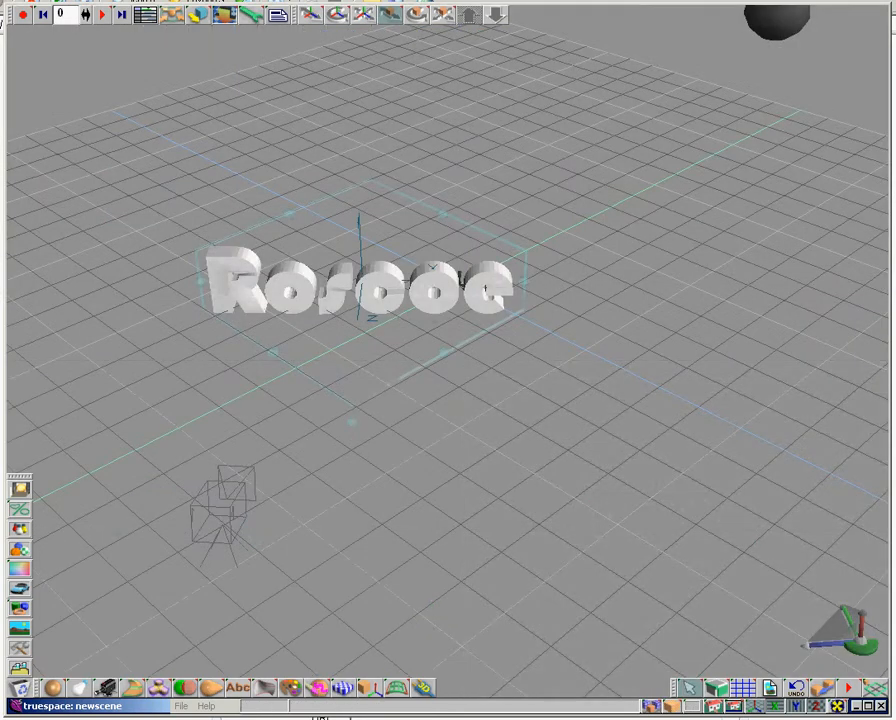
left_click(363, 14)
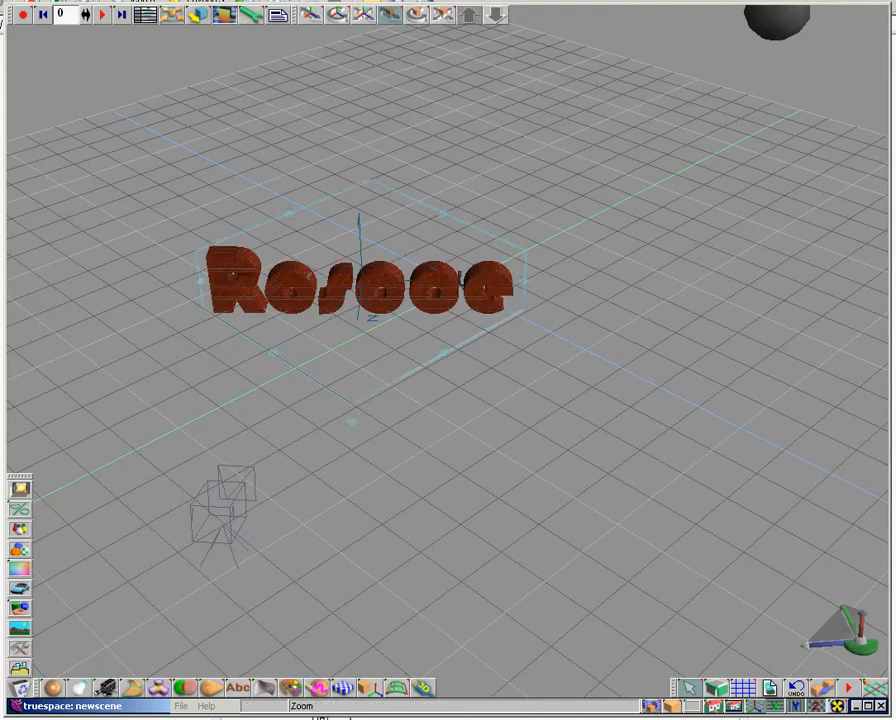
left_click_drag(400, 300, 530, 200)
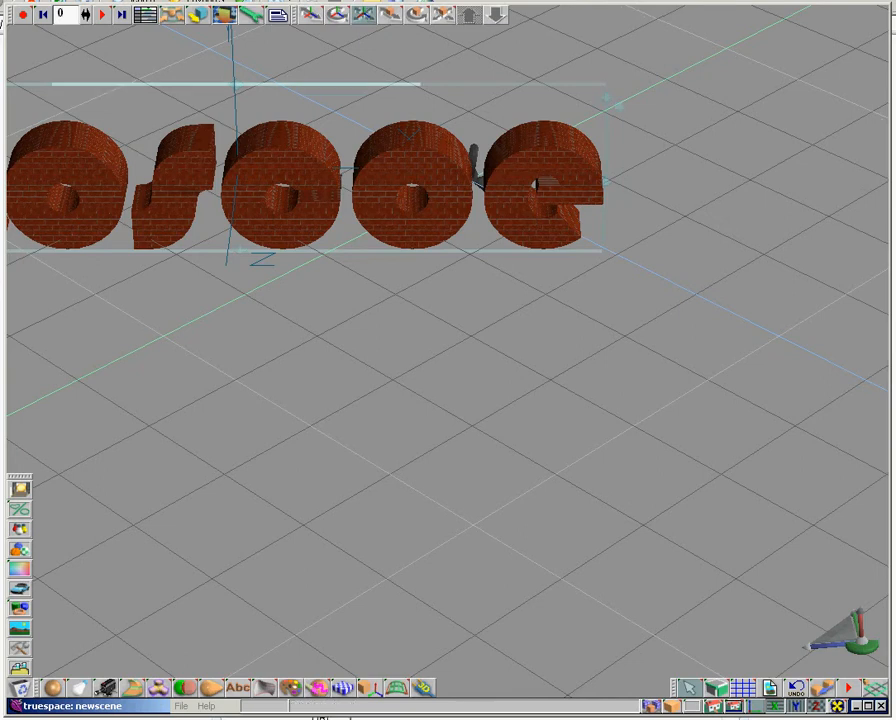
left_click(311, 14)
left_click_drag(400, 300, 565, 289)
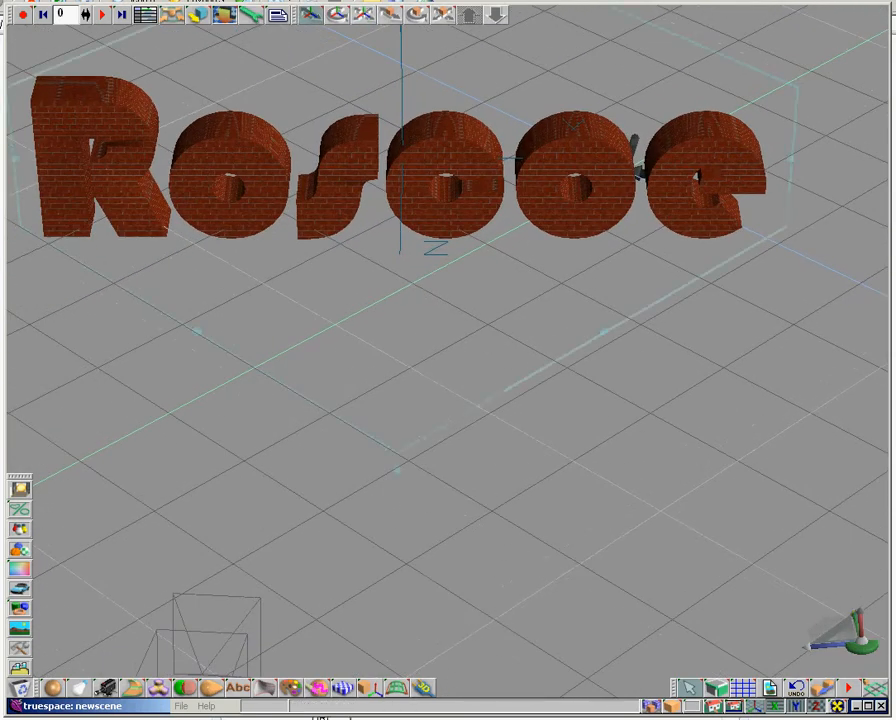
Step: Render the perspective view of the brick text and restore the 4-views layout
left_click_drag(651, 706, 651, 661)
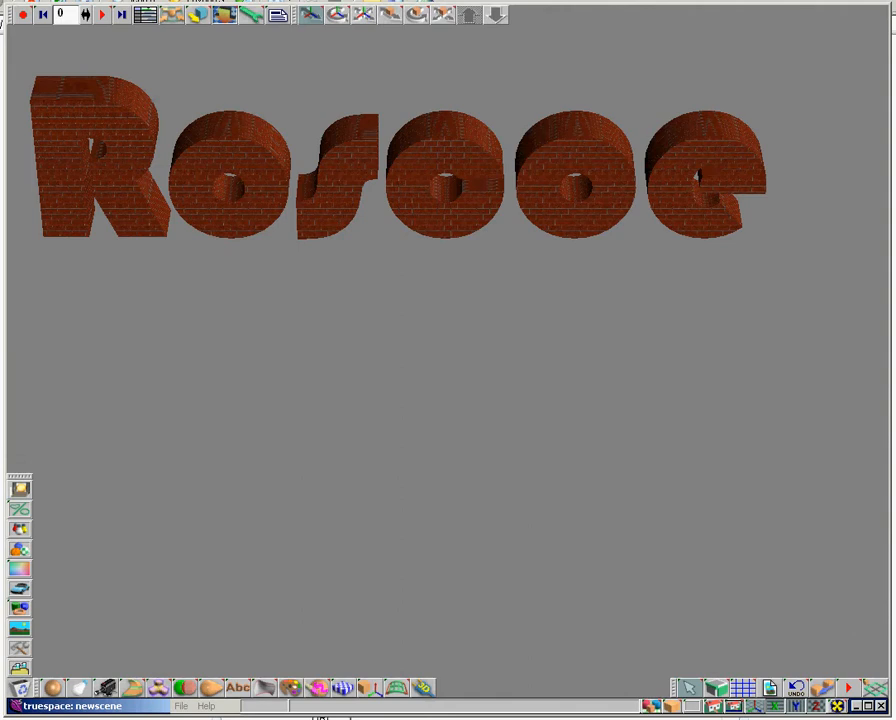
mouse_move(692, 706)
left_mouse_down()
mouse_move(692, 676)
mouse_move(692, 689)
left_mouse_up()
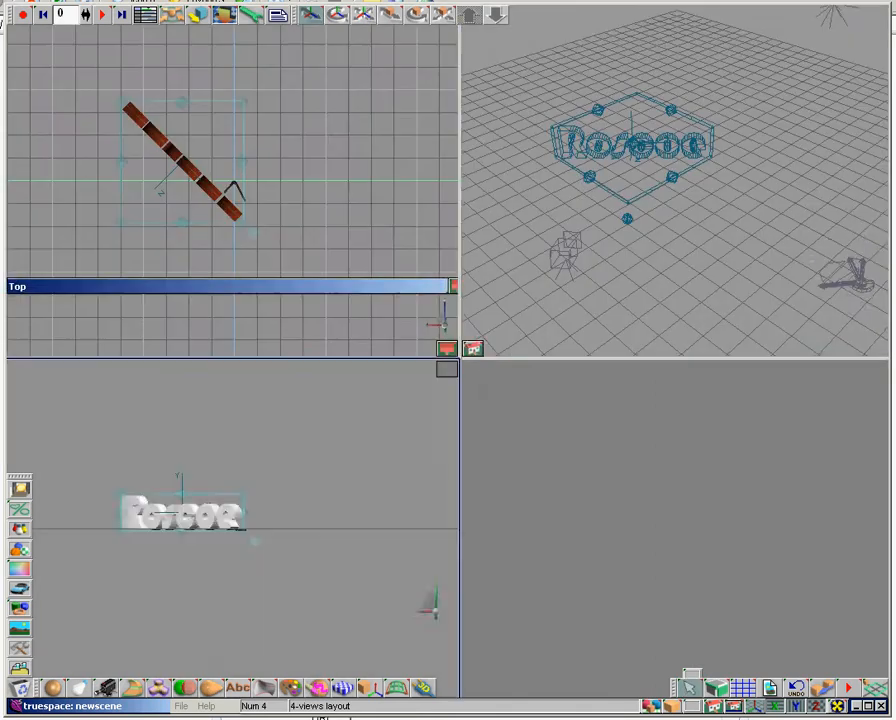